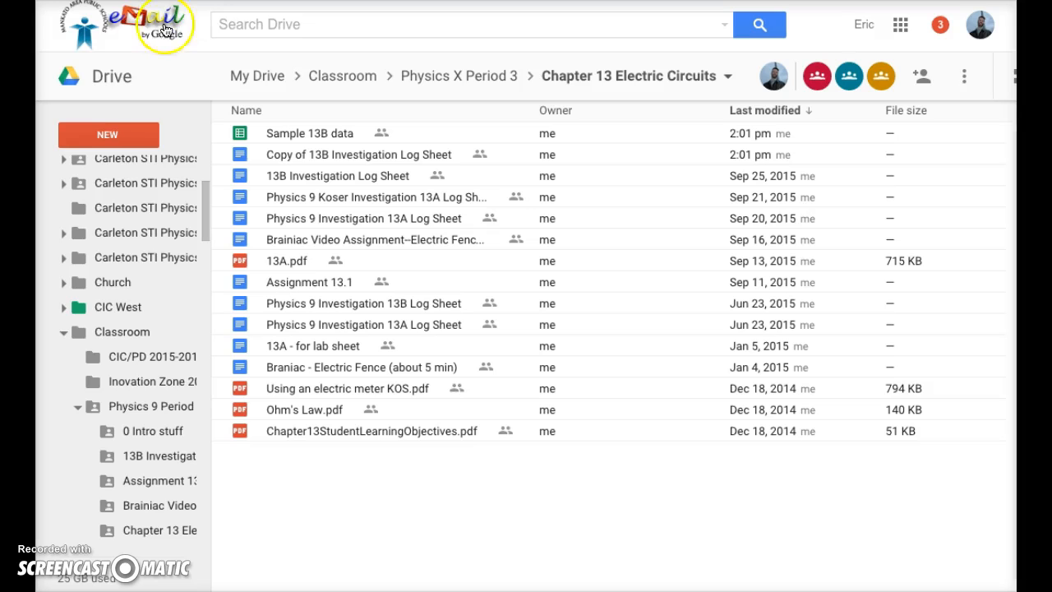
# - Bold the header row cells A1 to C1 (Pot Setting, Bulb Voltage, Pot Voltage)
pyautogui.click(97, 134)
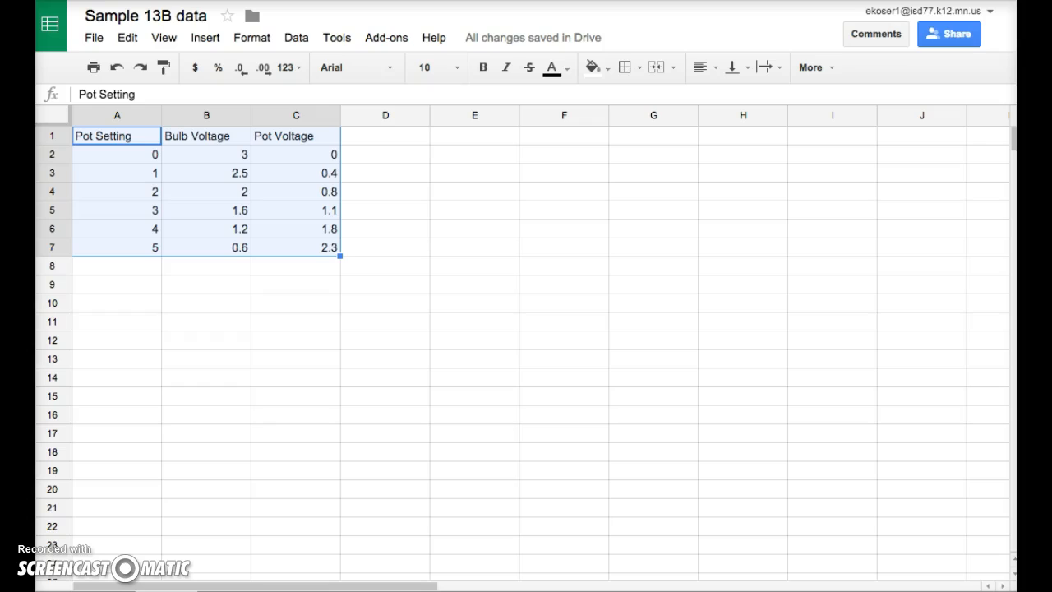
pyautogui.click(417, 188)
pyautogui.press('Left')
pyautogui.press('Up')
pyautogui.press('Up')
pyautogui.press('Left')
pyautogui.press('Up')
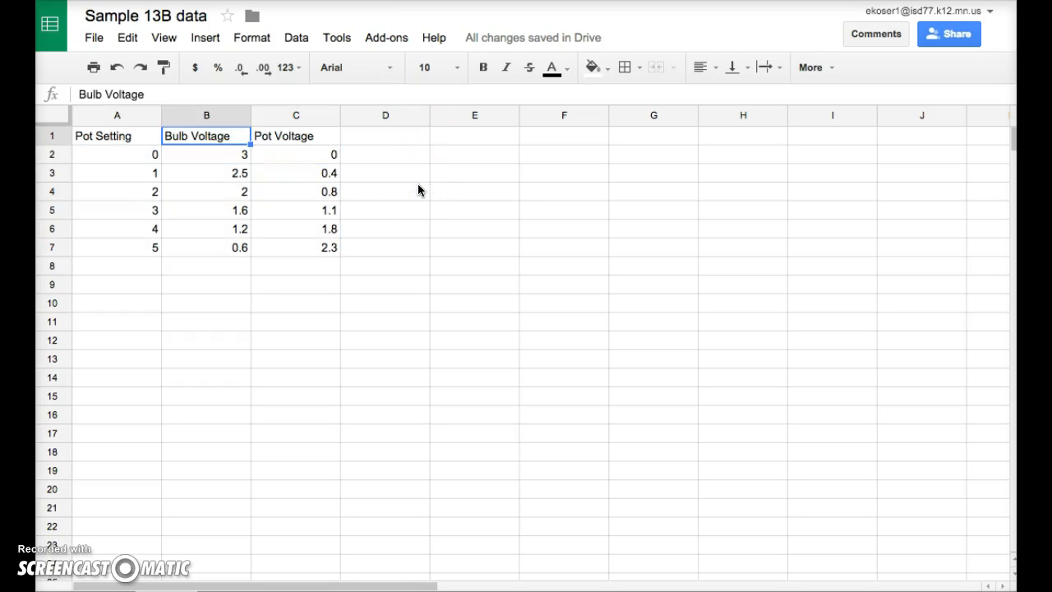
pyautogui.press('Left')
pyautogui.hotkey('shift', 'Right')
pyautogui.hotkey('shift', 'Right')
pyautogui.hotkey('ctrl', 'b')
pyautogui.hotkey('shift', 'Left')
pyautogui.hotkey('shift', 'Left')
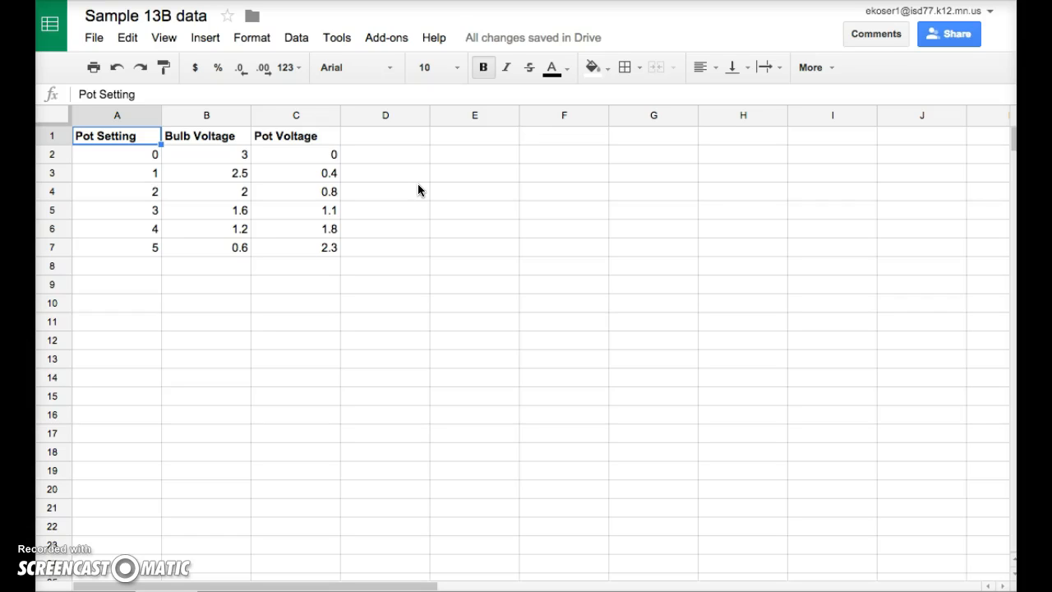
pyautogui.press('Down')
pyautogui.press('Down')
pyautogui.press('Down')
pyautogui.press('Down')
pyautogui.press('Down')
pyautogui.press('Up')
pyautogui.press('Up')
pyautogui.press('Up')
pyautogui.press('Up')
pyautogui.press('Up')
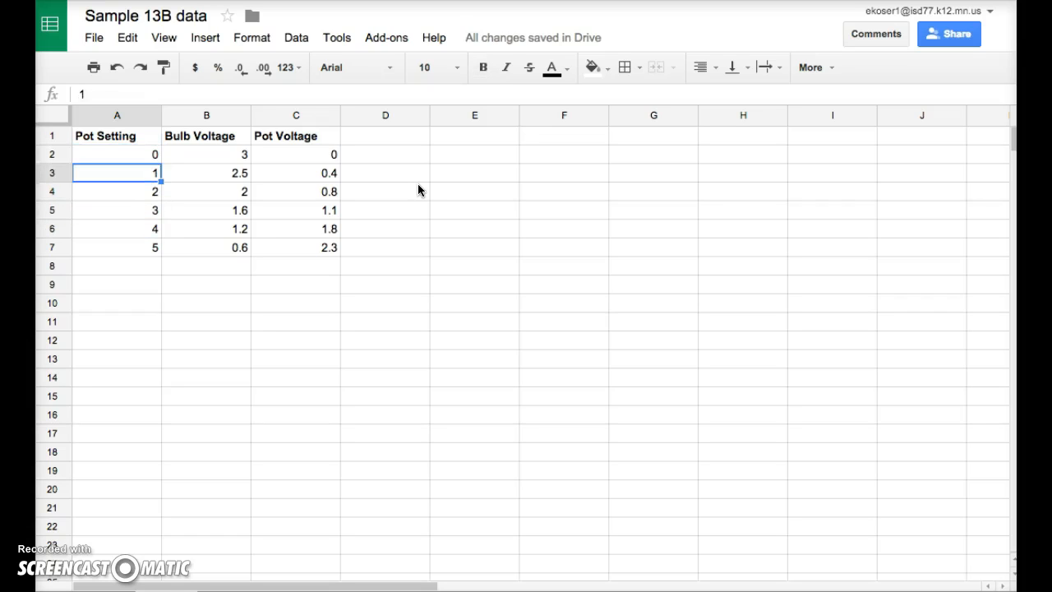
pyautogui.press('Right')
pyautogui.press('Down')
pyautogui.press('Down')
pyautogui.press('Down')
pyautogui.press('Down')
pyautogui.press('Down')
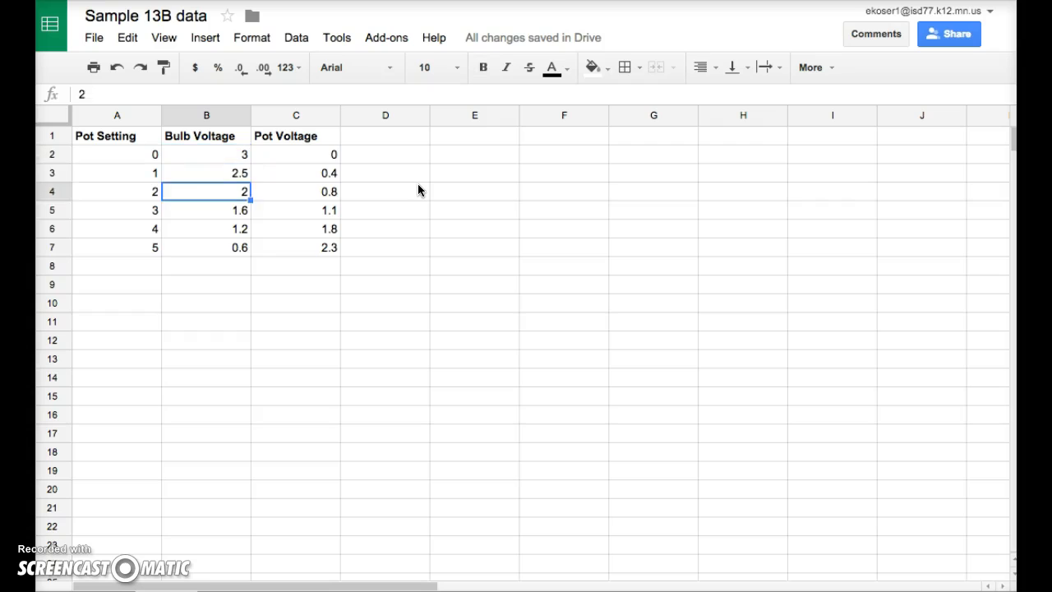
pyautogui.press('Up')
pyautogui.press('Up')
pyautogui.press('Up')
pyautogui.press('Up')
pyautogui.press('Up')
pyautogui.press('Right')
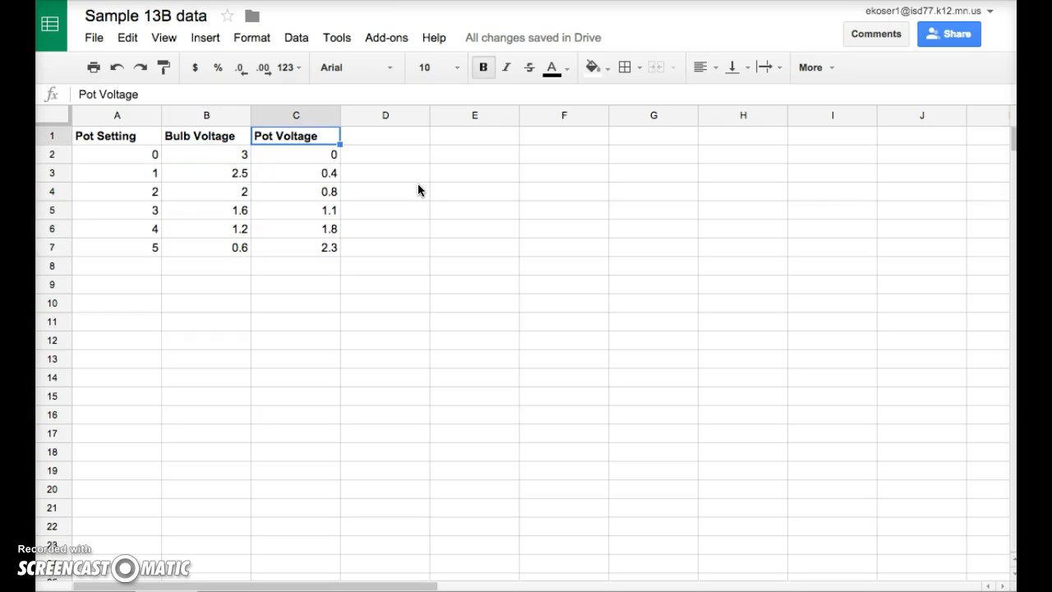
pyautogui.press('Down')
pyautogui.press('Down')
pyautogui.press('Down')
pyautogui.press('Down')
pyautogui.press('Down')
pyautogui.press('Down')
pyautogui.press('Up')
pyautogui.press('Up')
pyautogui.press('Up')
pyautogui.press('Up')
pyautogui.press('Up')
pyautogui.press('Up')
pyautogui.press('Left')
pyautogui.press('Left')
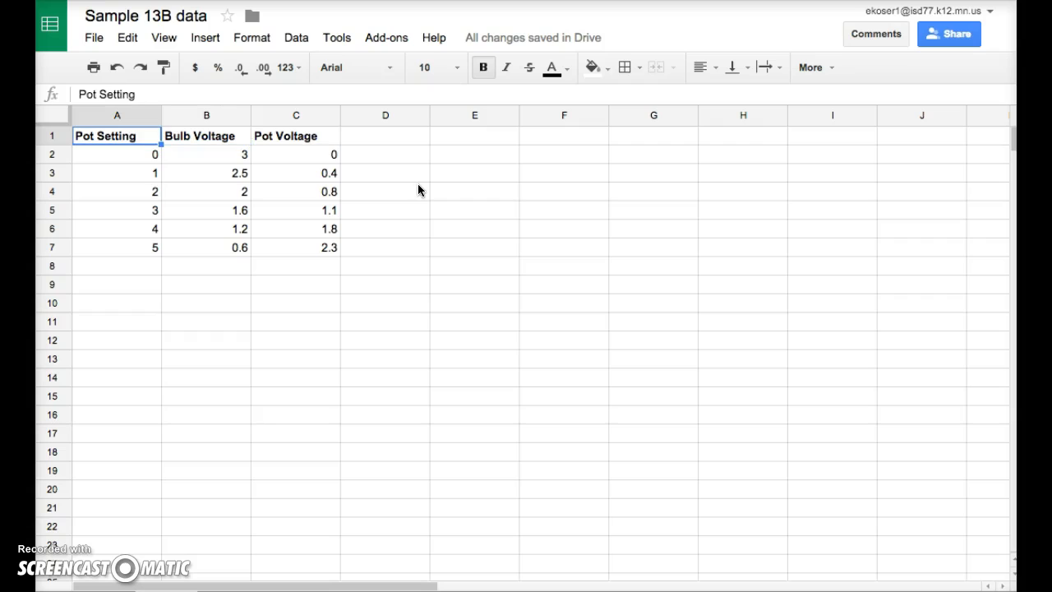
# - Select the data range A1:C7 and open the chart editor
pyautogui.click(442, 321)
pyautogui.moveTo(136, 138); pyautogui.dragTo(296, 247)
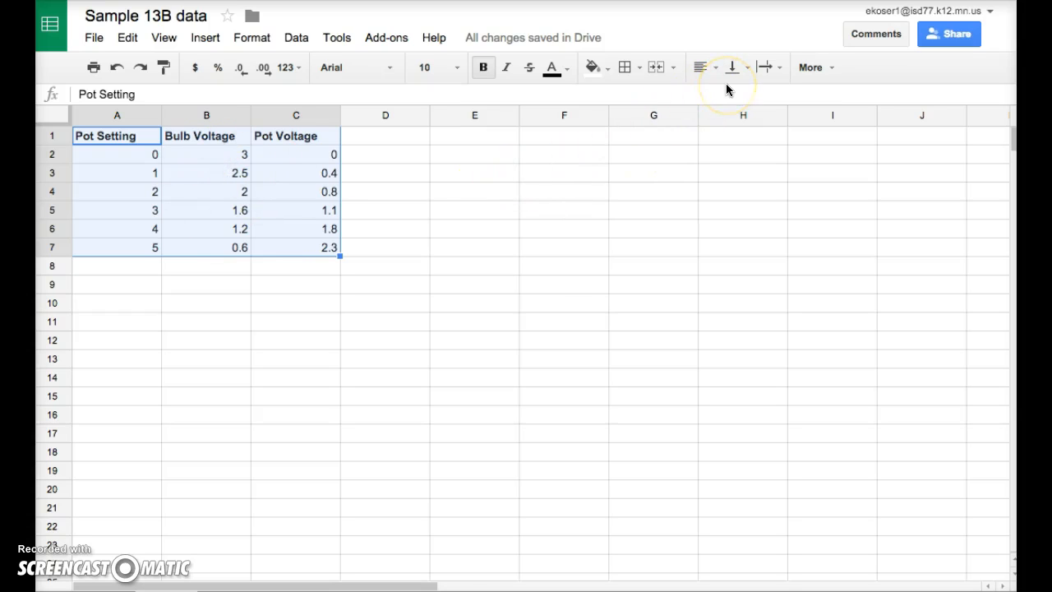
pyautogui.click(205, 38)
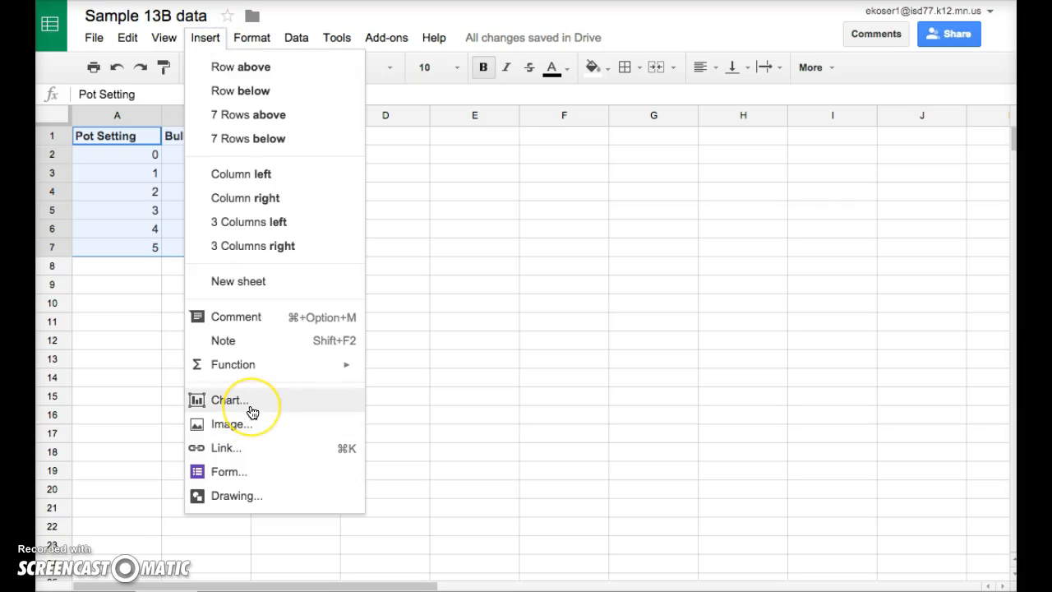
pyautogui.click(687, 216)
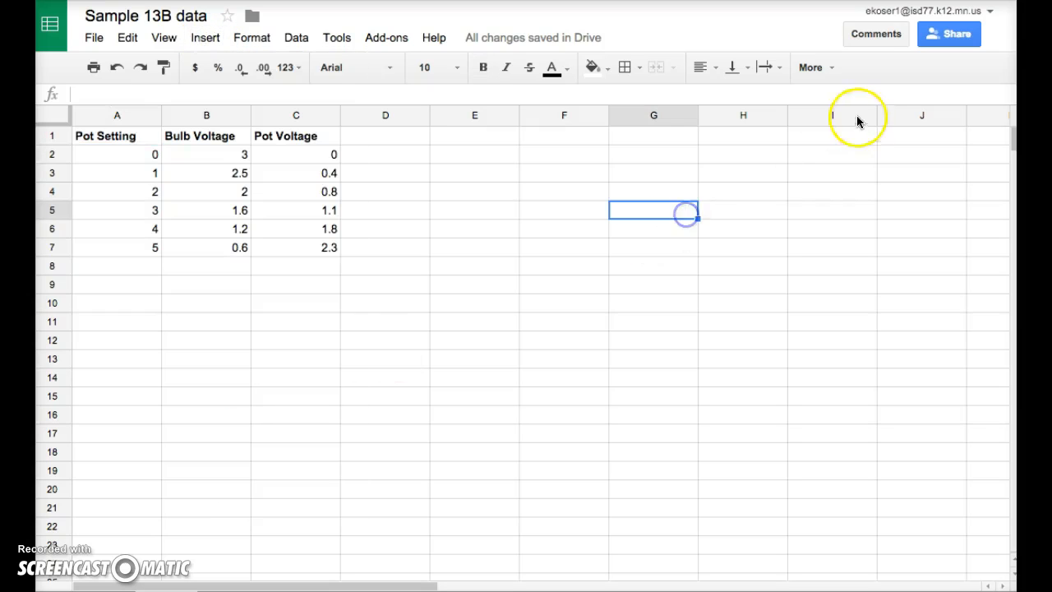
pyautogui.moveTo(106, 139); pyautogui.dragTo(278, 241)
pyautogui.click(815, 68)
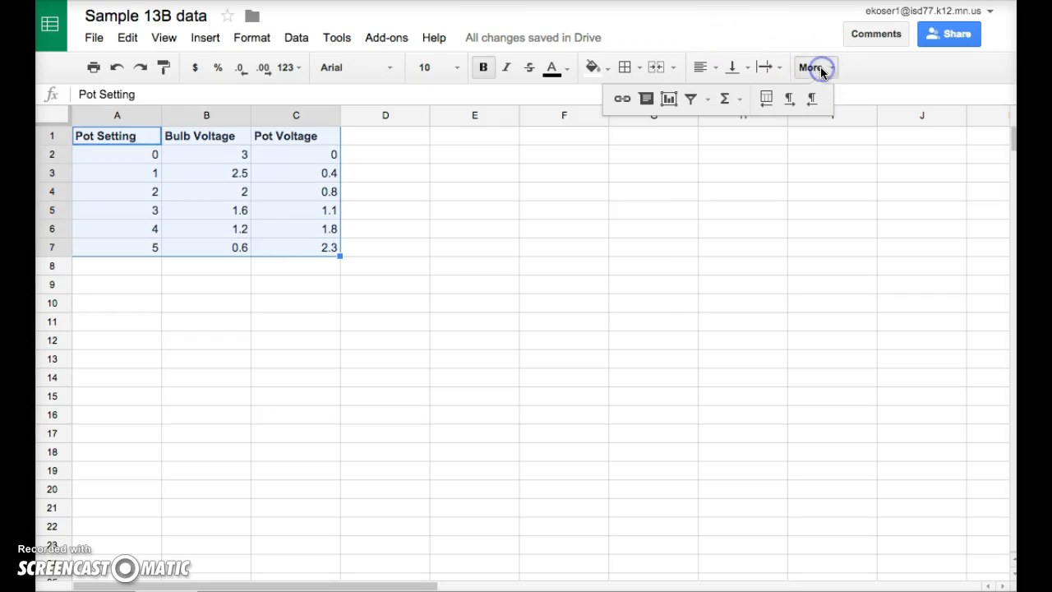
pyautogui.click(670, 100)
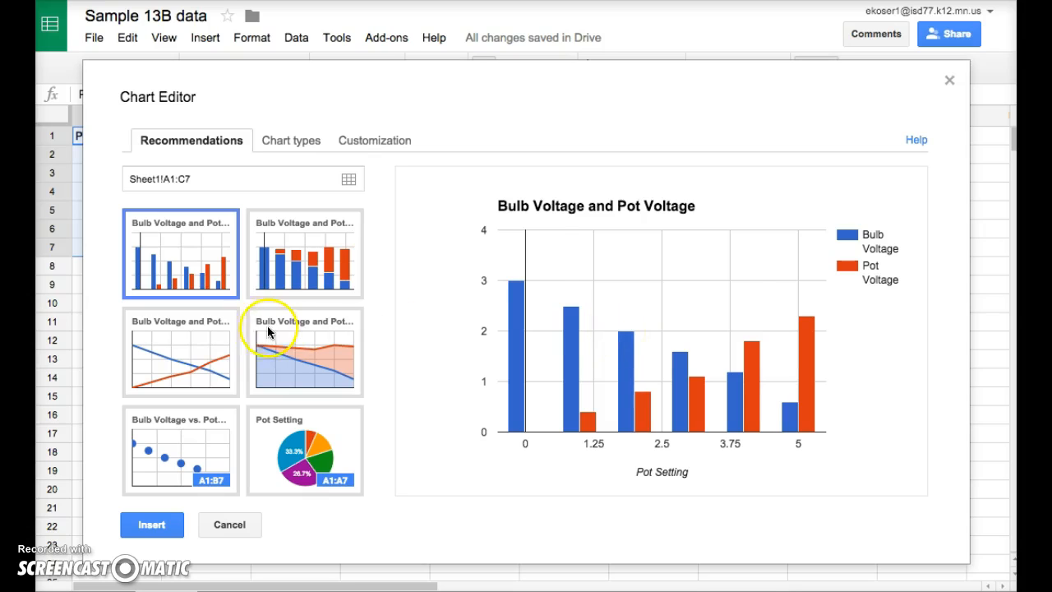
# - Choose the scatter chart type for the selected data
pyautogui.click(202, 345)
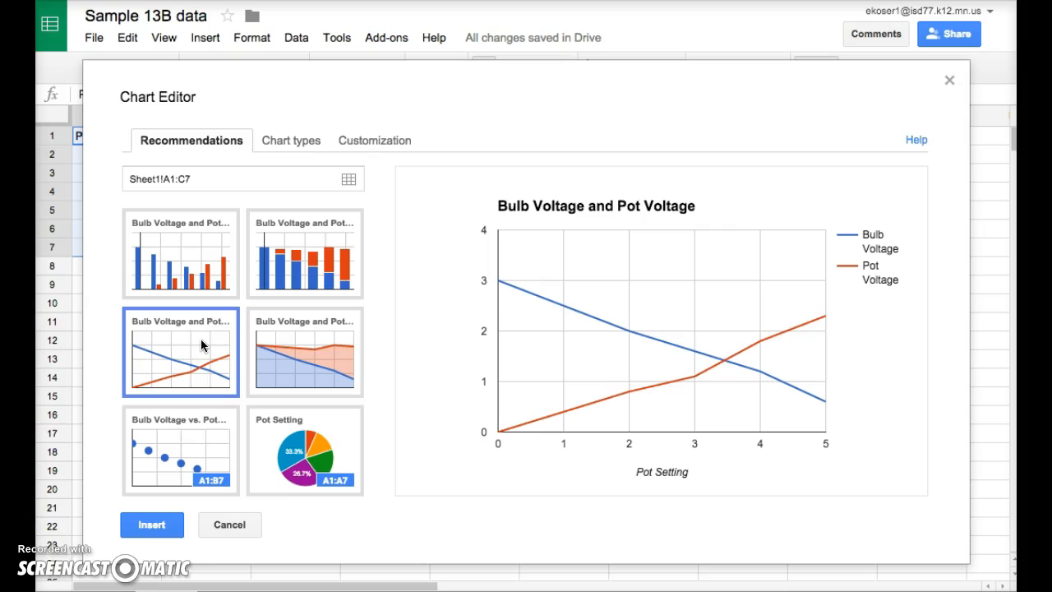
pyautogui.click(194, 412)
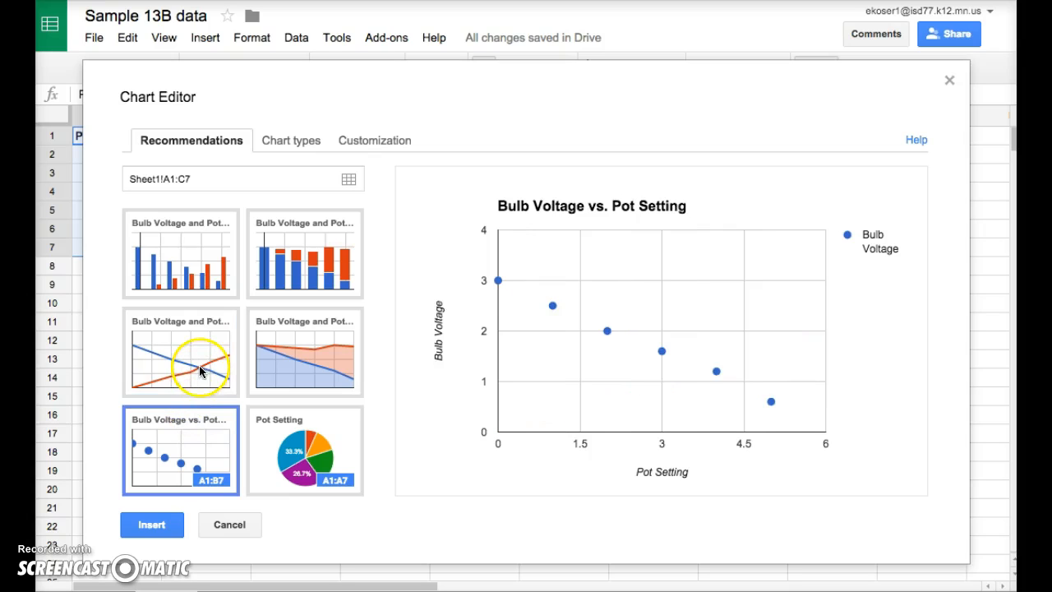
pyautogui.click(199, 372)
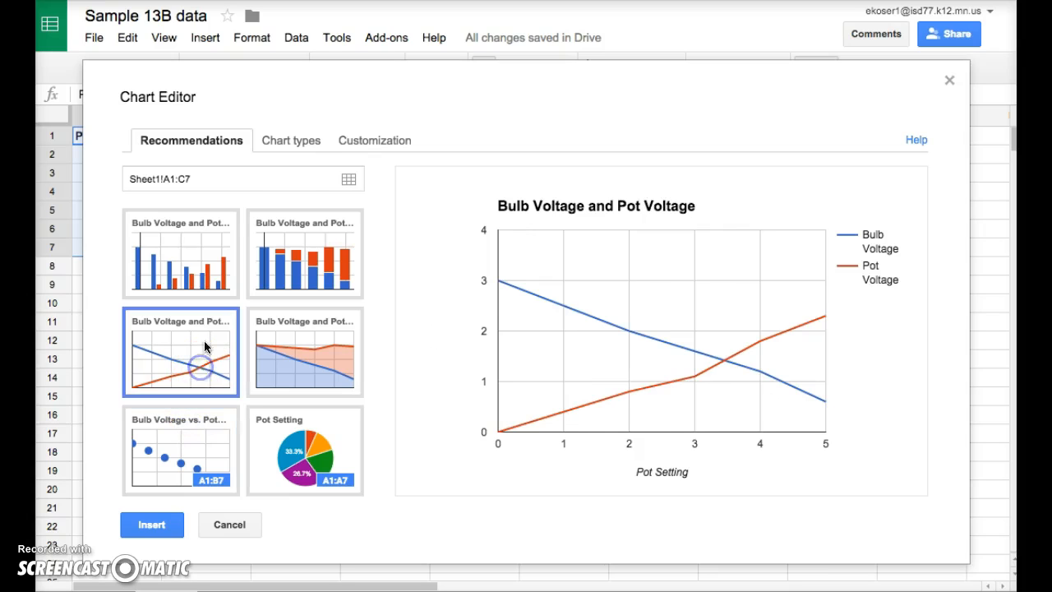
pyautogui.click(297, 144)
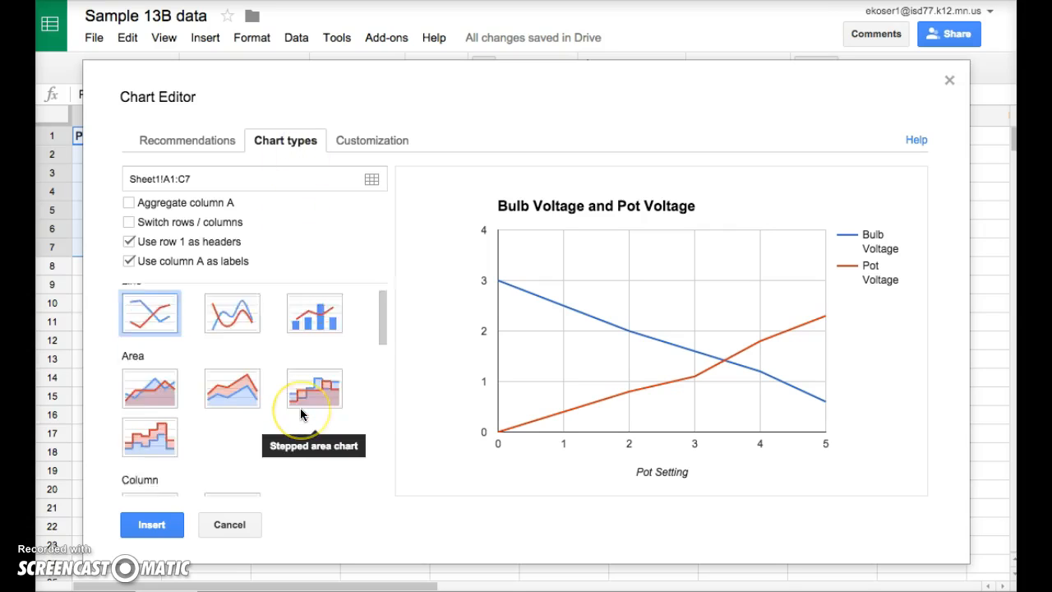
pyautogui.scroll(-4, 300, 407)
pyautogui.scroll(2, 301, 408)
pyautogui.scroll(-5, 300, 408)
pyautogui.click(150, 367)
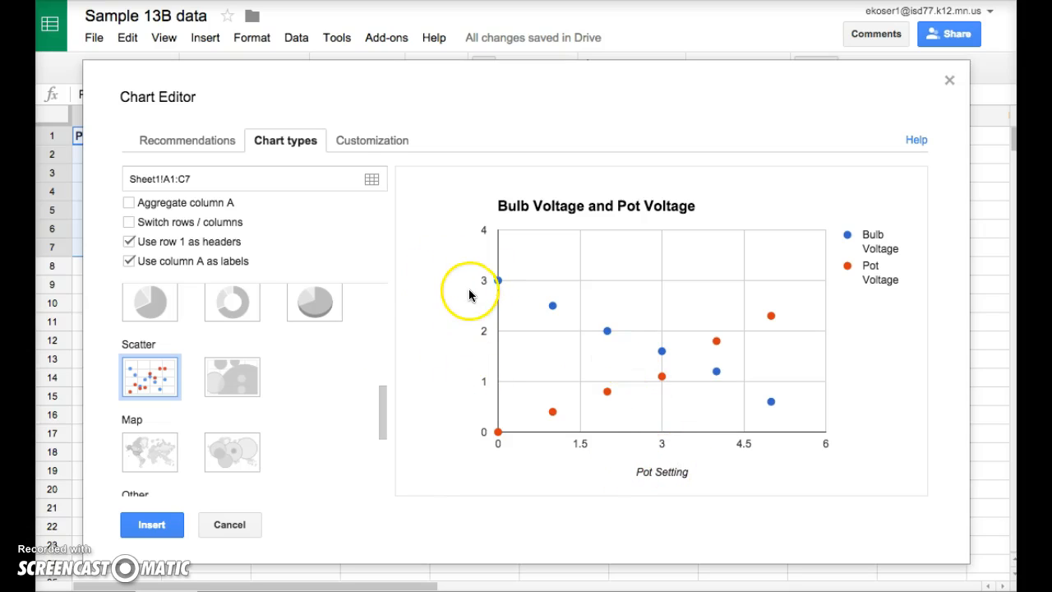
# - Set the left vertical axis title to Voltage (V) in the chart customization
pyautogui.scroll(5, 311, 341)
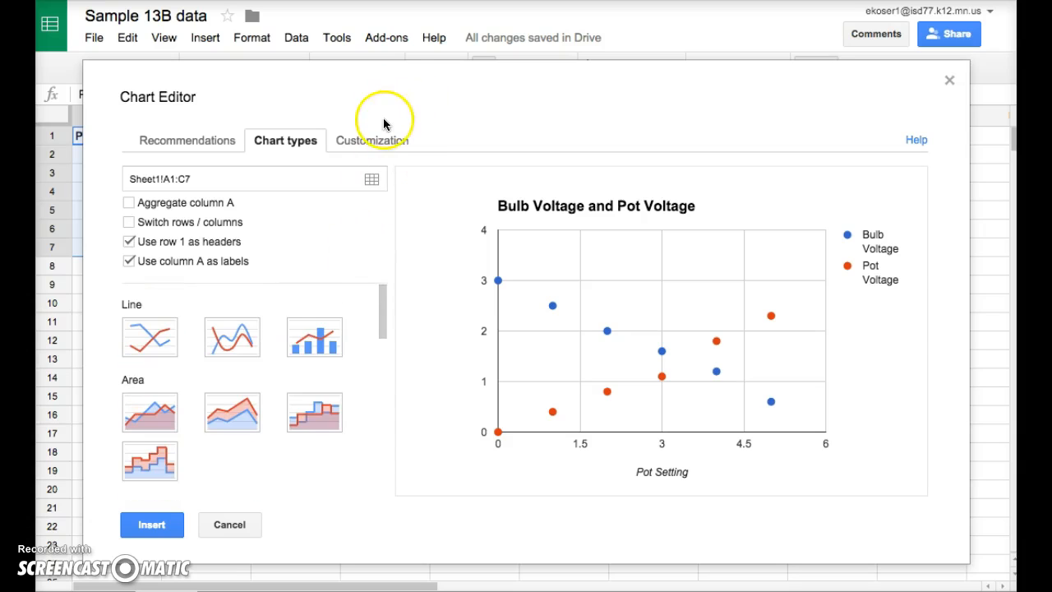
pyautogui.click(374, 144)
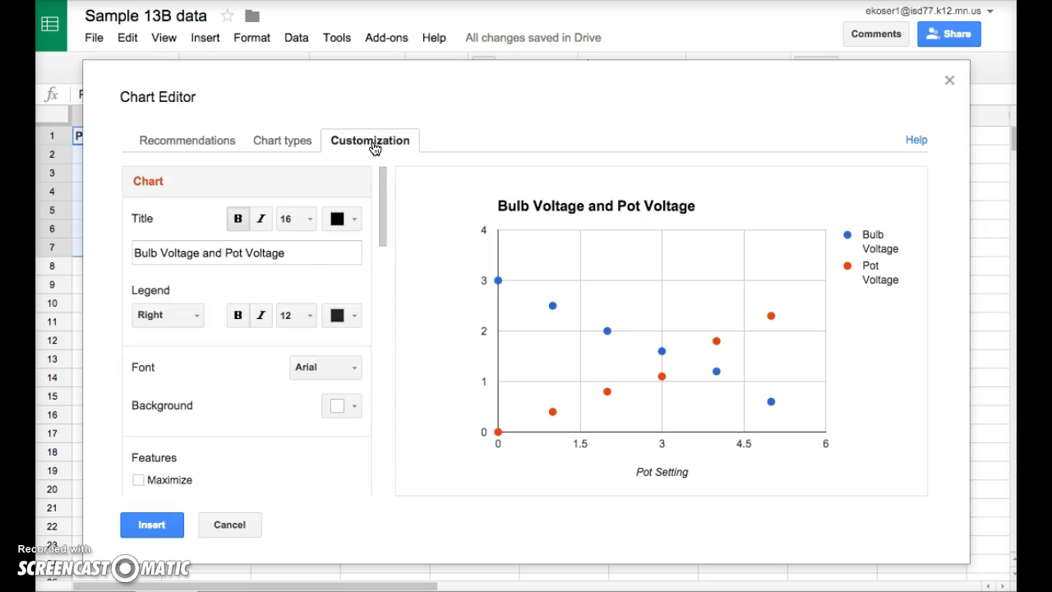
pyautogui.scroll(-4, 333, 290)
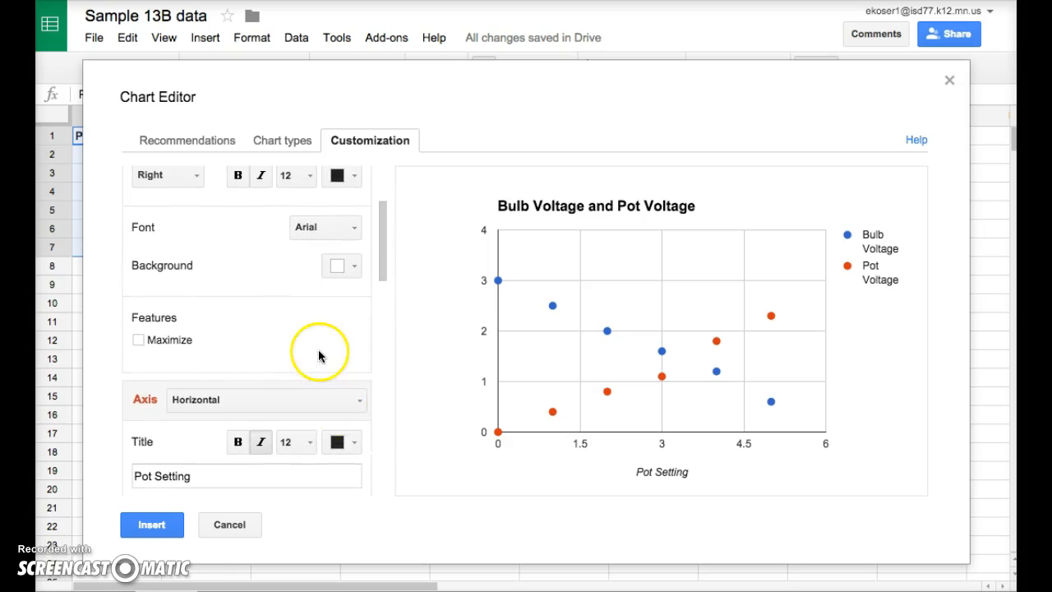
pyautogui.scroll(-3, 325, 349)
pyautogui.click(348, 305)
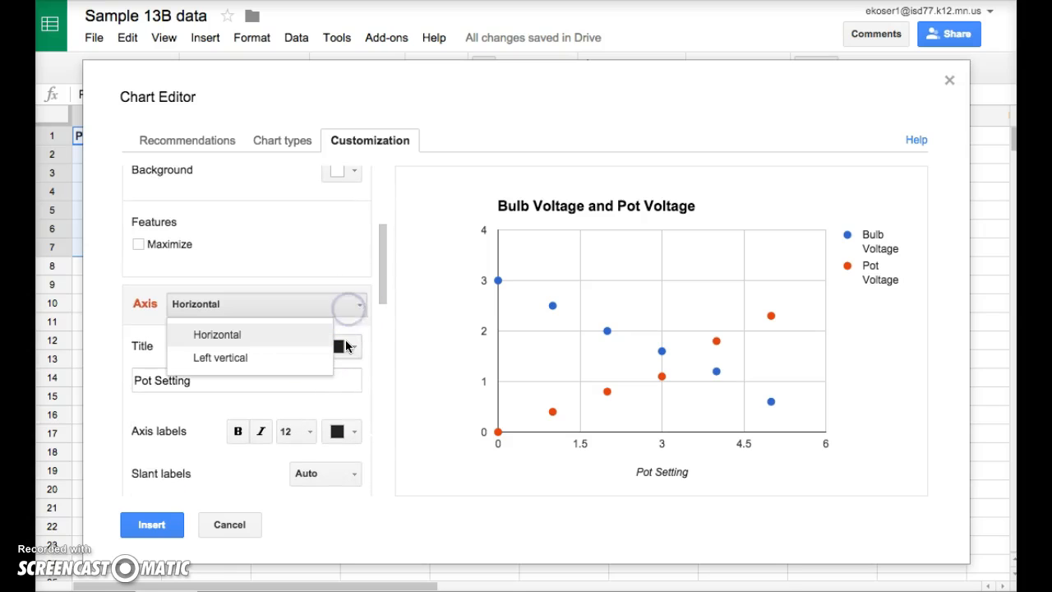
pyautogui.click(317, 354)
pyautogui.click(178, 380)
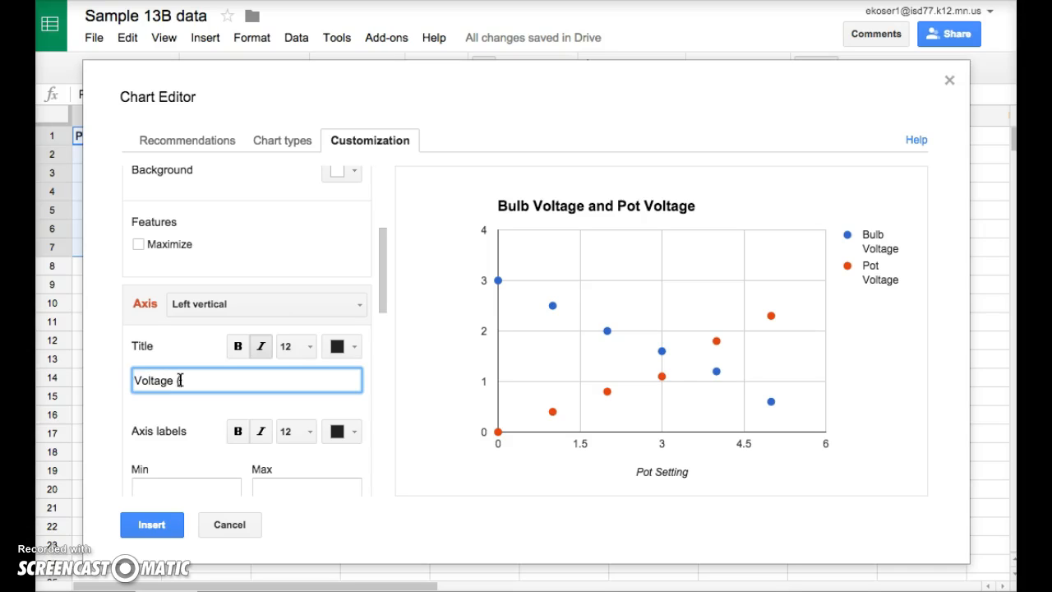
pyautogui.click(183, 426)
# - Insert the chart and move it beside the data table
pyautogui.scroll(-1, 182, 426)
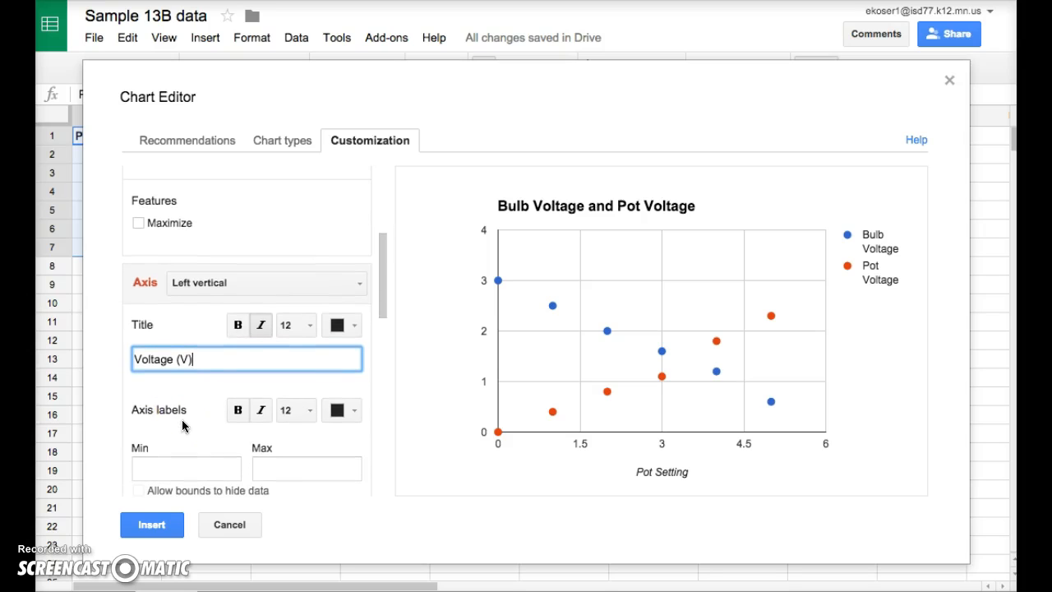
pyautogui.scroll(-1, 182, 426)
pyautogui.click(150, 528)
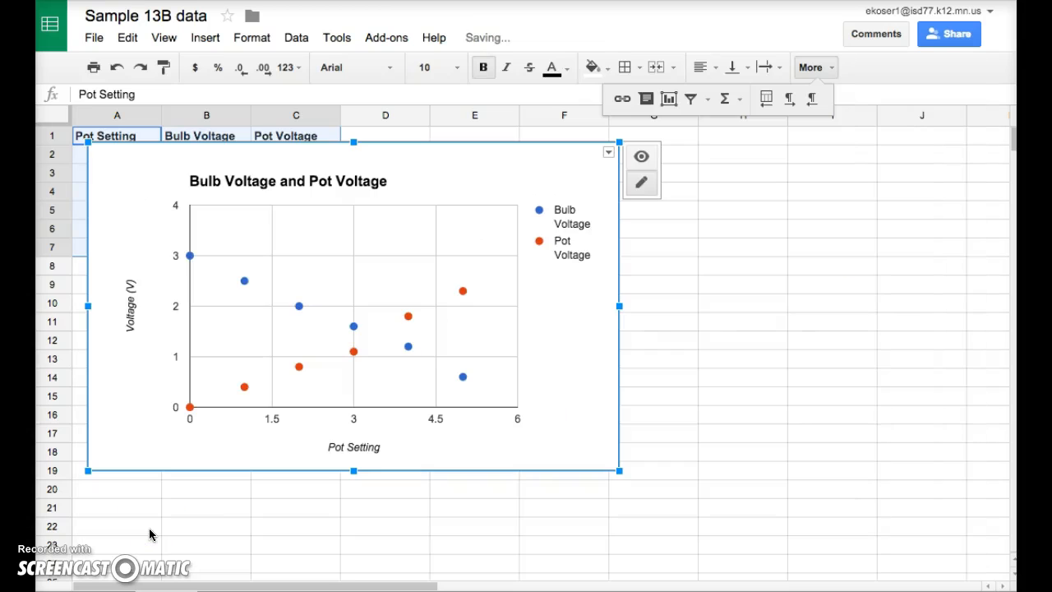
pyautogui.moveTo(564, 451); pyautogui.dragTo(837, 439)
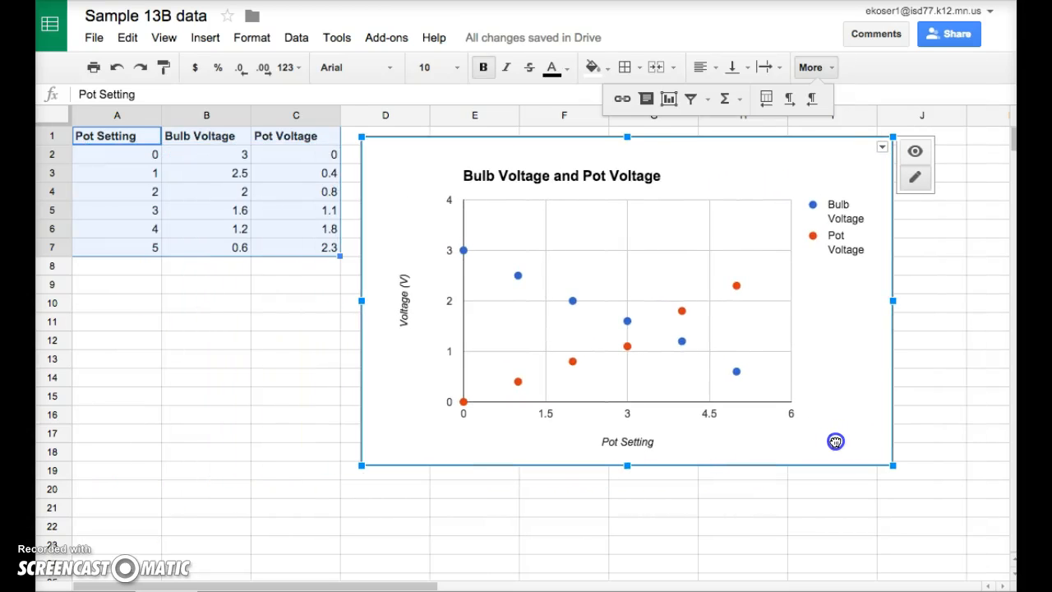
pyautogui.click(865, 515)
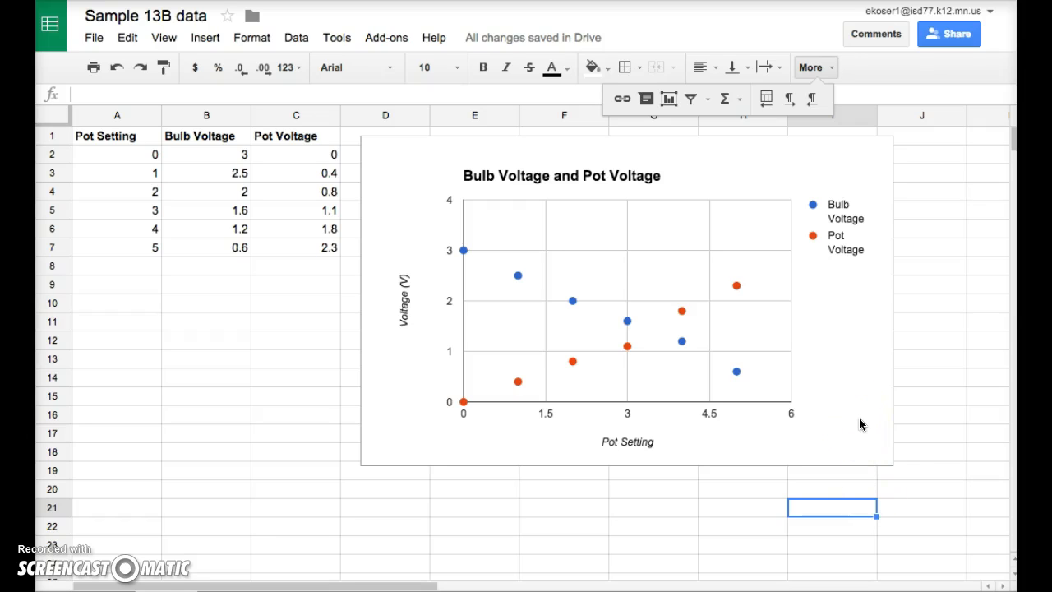
# - Enter the note "command - option - shift - 4" in cell E20
pyautogui.click(473, 491)
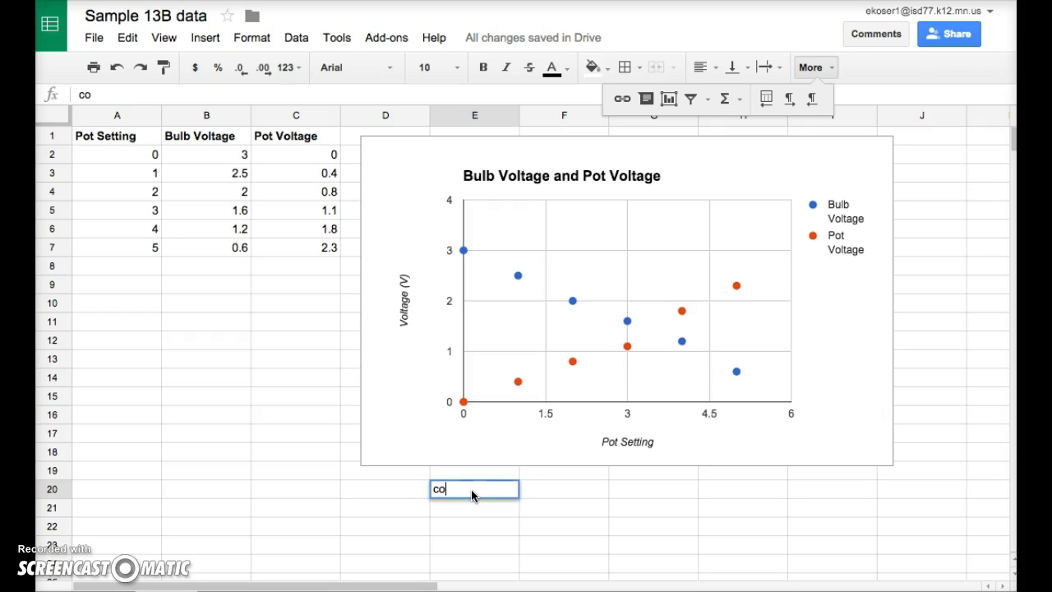
pyautogui.write('command - option - shift - 4')
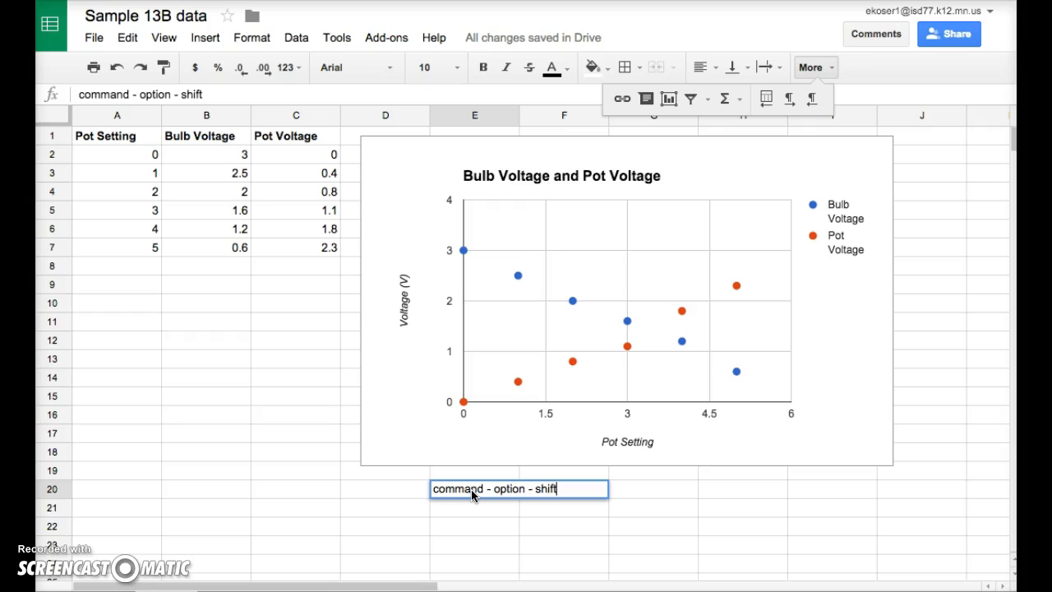
pyautogui.click(483, 498)
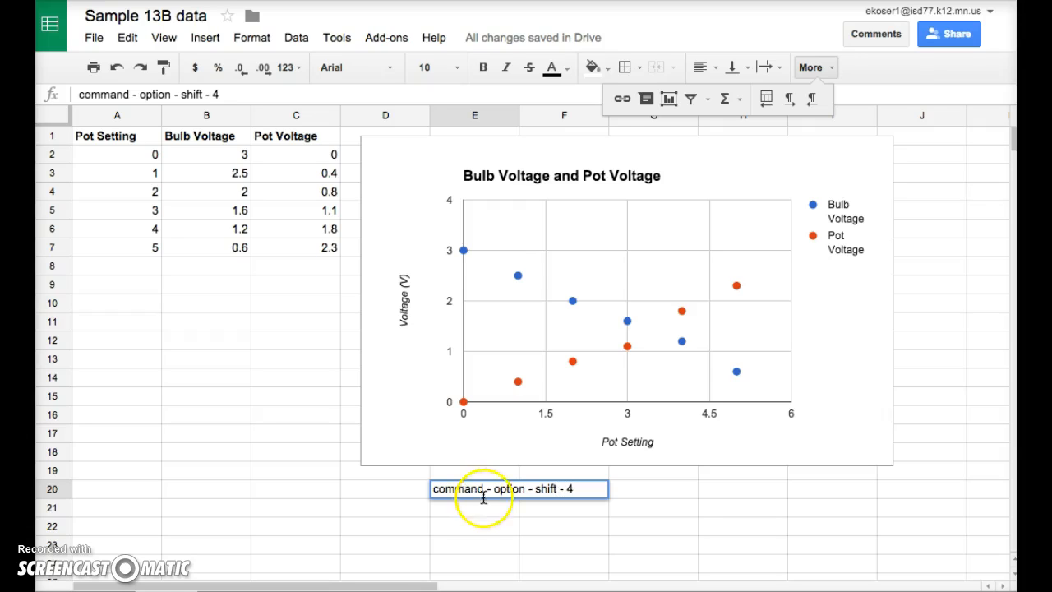
pyautogui.click(679, 493)
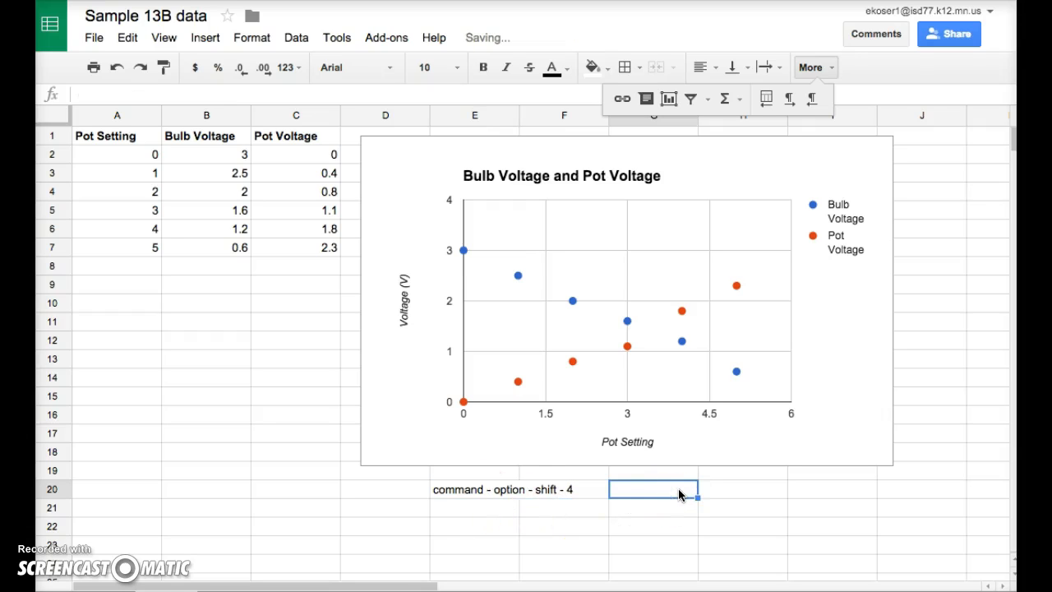
# - Edit the E20 note so it reads "command - control - shift - 4"
pyautogui.click(470, 491)
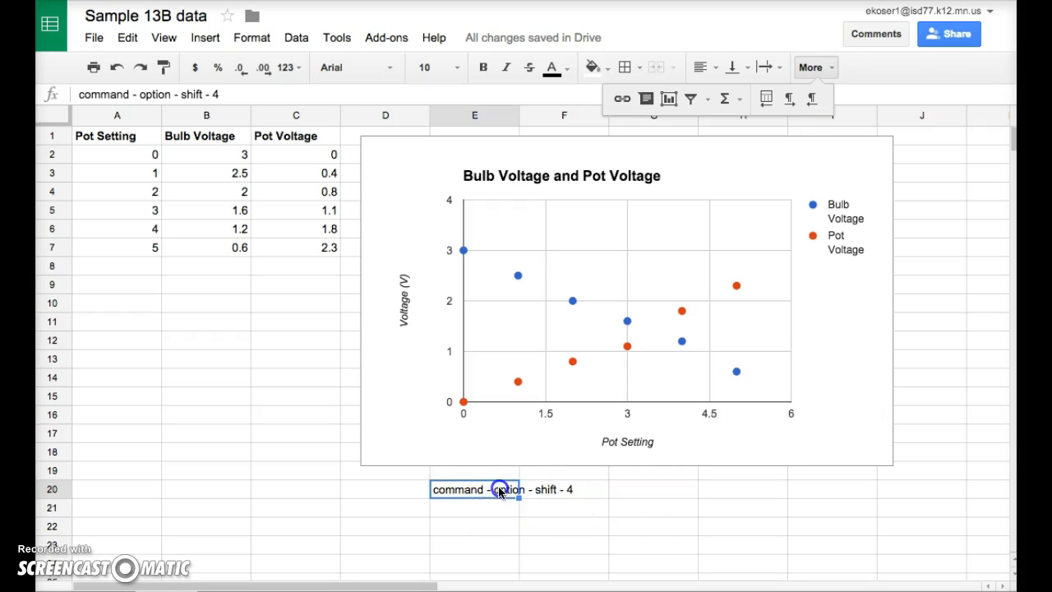
pyautogui.doubleClick(500, 490)
pyautogui.doubleClick(505, 489)
pyautogui.write('control')
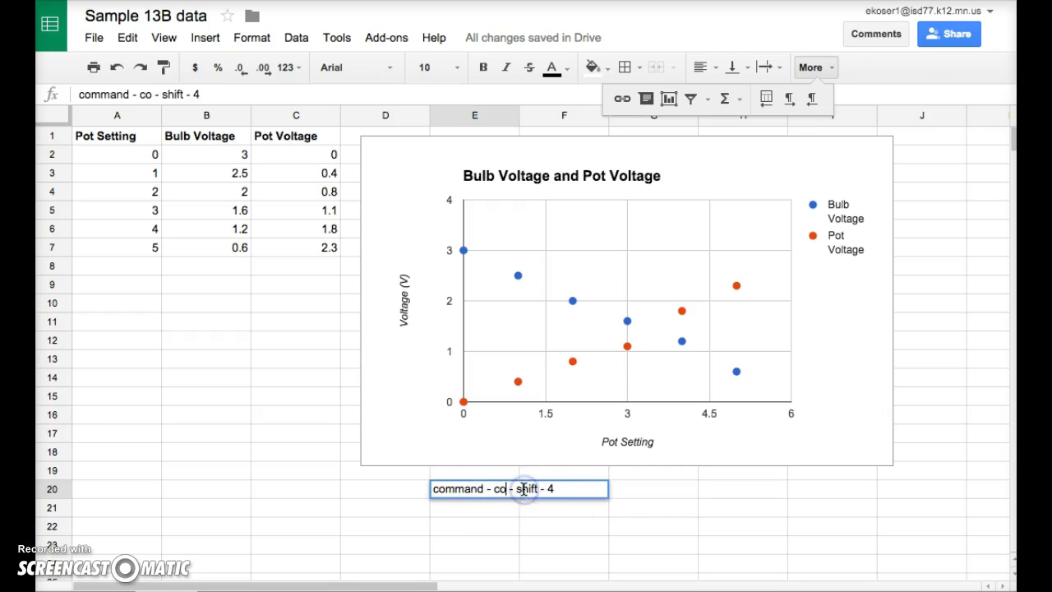
pyautogui.click(649, 513)
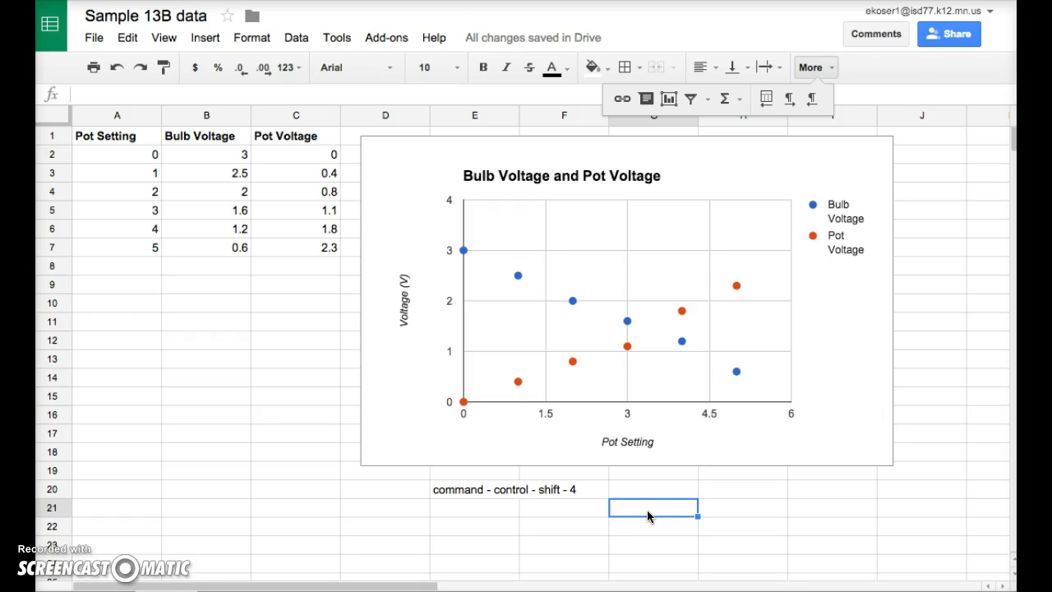
# - Capture a screenshot of the chart region to the clipboard and switch to the Copy of 13B Investigation Log Sheet document
pyautogui.press('super+ctrl+shift+4')
pyautogui.moveTo(369, 145); pyautogui.dragTo(880, 462)
pyautogui.hotkey('ctrl', 'Tab')
pyautogui.scroll(-5, 582, 377)
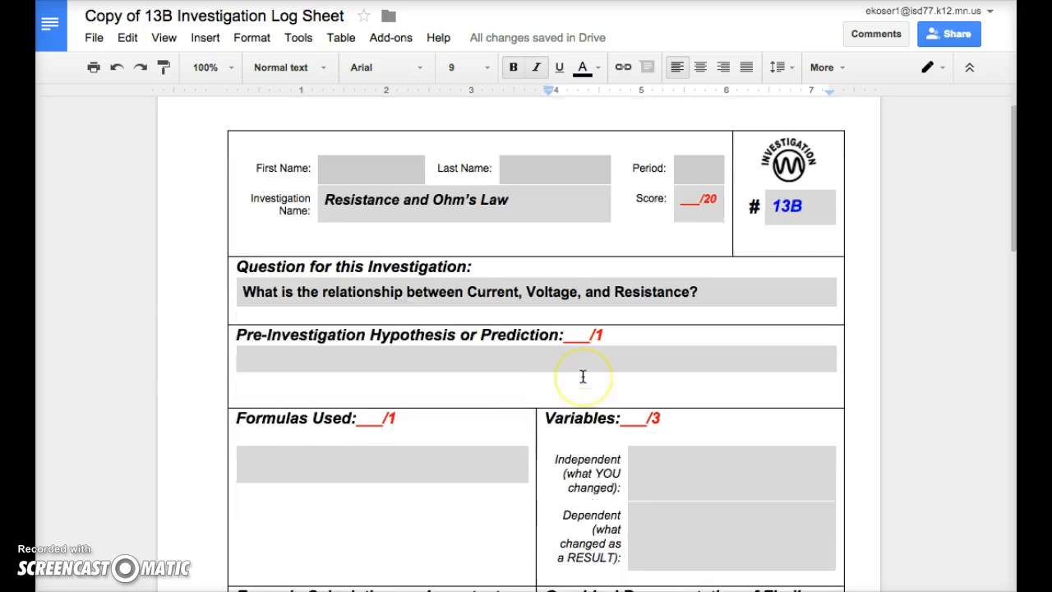
# - Replace the placeholder text in the graphical representation box with the pasted chart screenshot
pyautogui.scroll(-3, 582, 377)
pyautogui.click(581, 378)
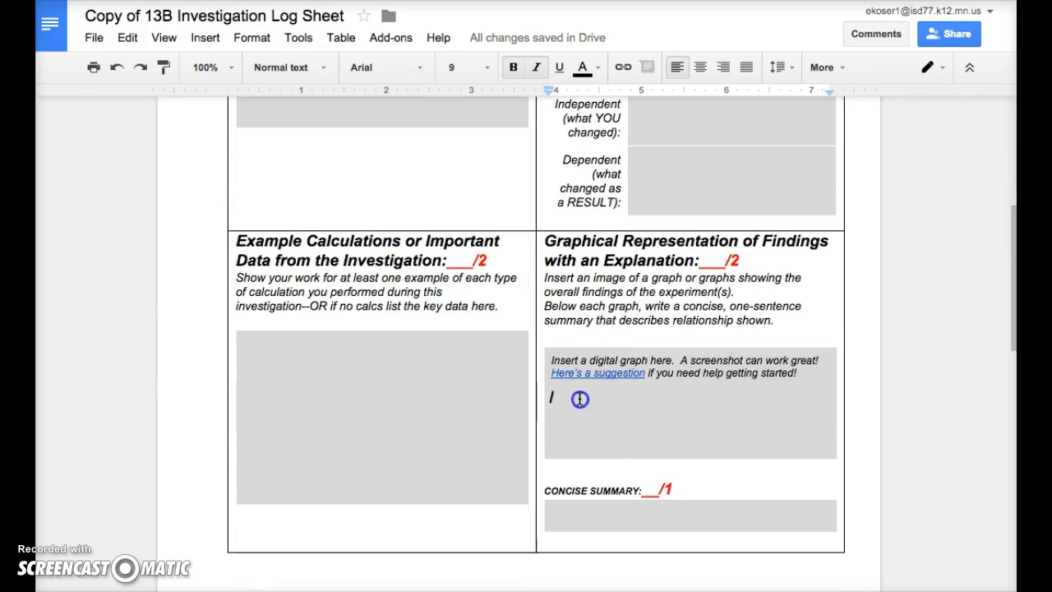
pyautogui.moveTo(549, 360); pyautogui.dragTo(586, 434)
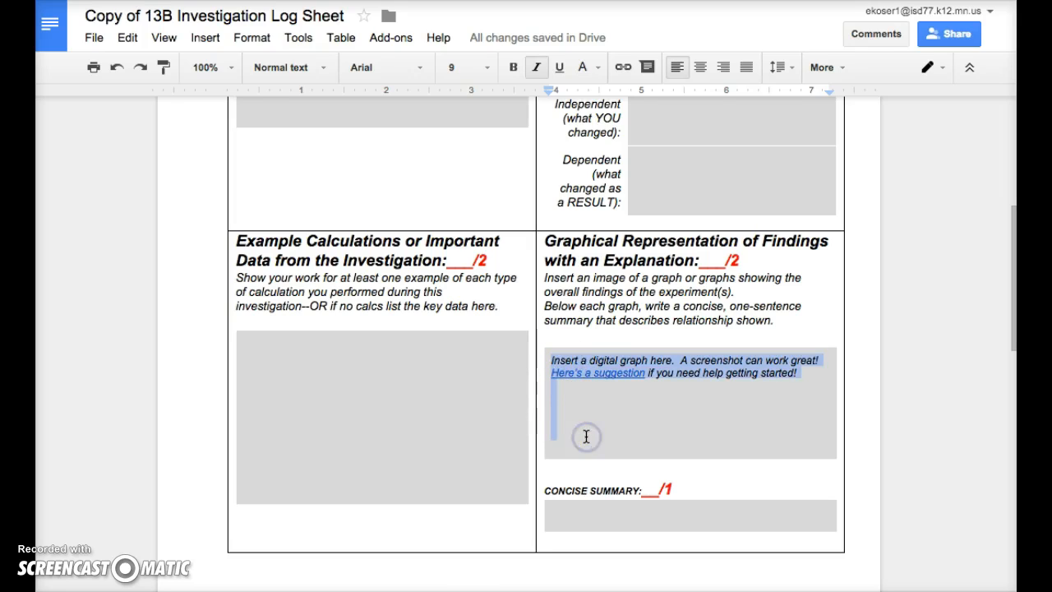
pyautogui.press('BackSpace')
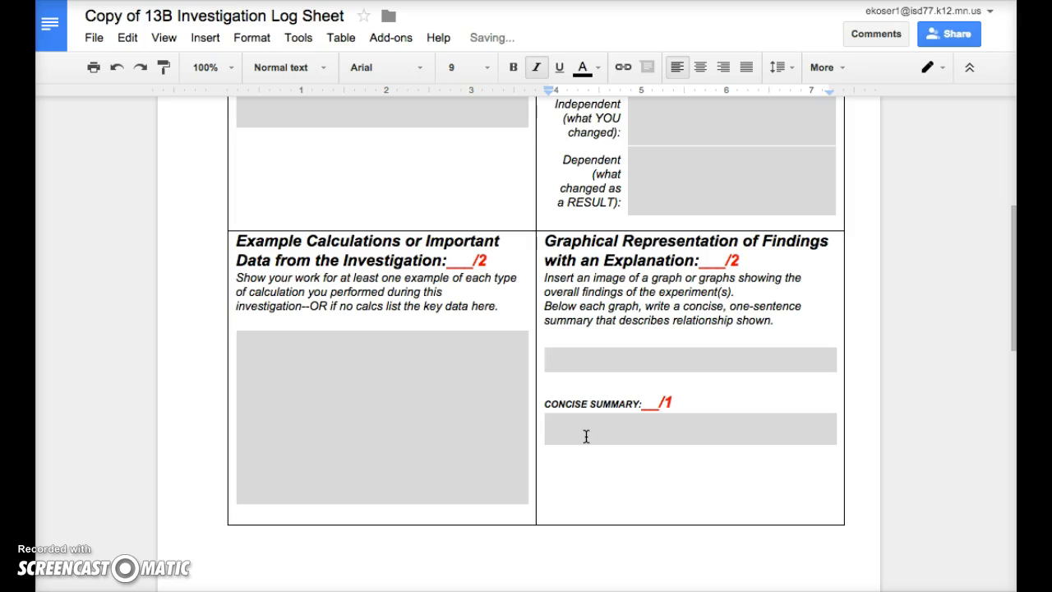
pyautogui.hotkey('ctrl', 'v')
# - Review the pasted chart in the Graphical Representation of Findings section
pyautogui.scroll(-3, 586, 436)
pyautogui.scroll(3, 586, 436)
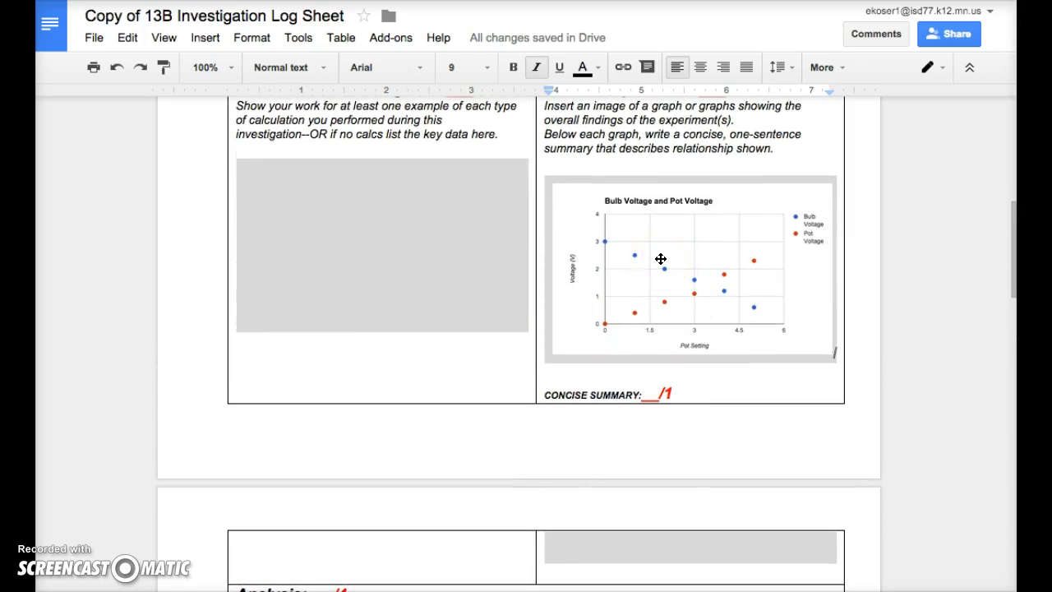
pyautogui.scroll(-1, 661, 259)
pyautogui.tripleClick(674, 460)
pyautogui.click(670, 471)
pyautogui.scroll(1, 664, 479)
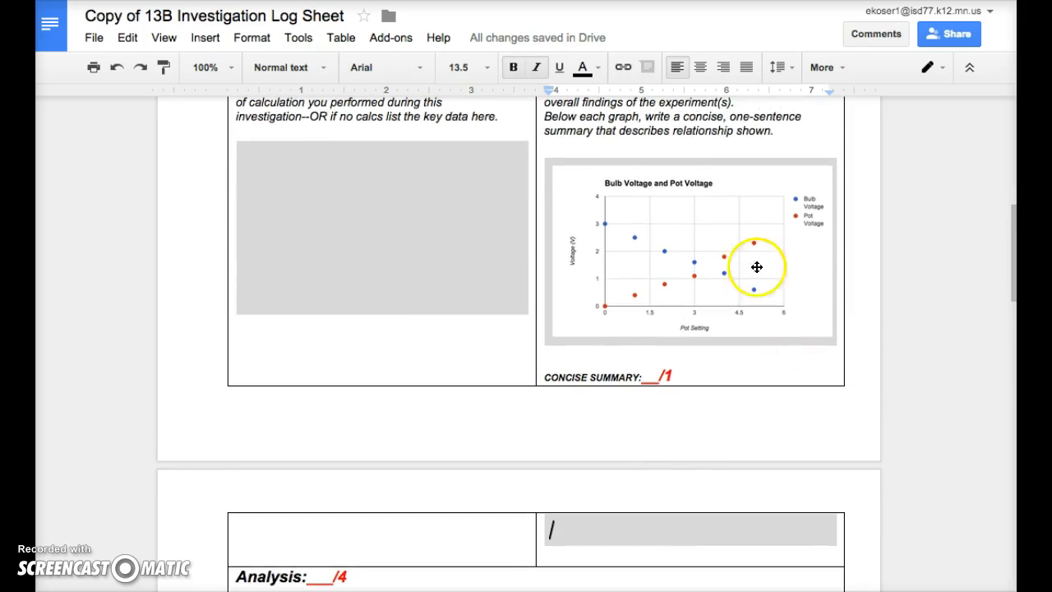
pyautogui.scroll(1, 719, 287)
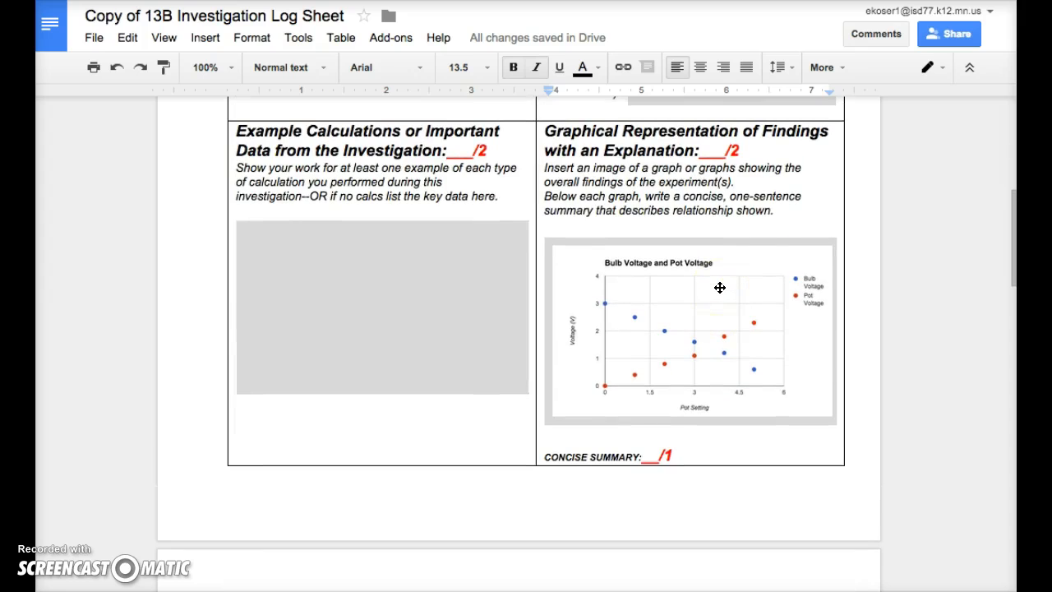